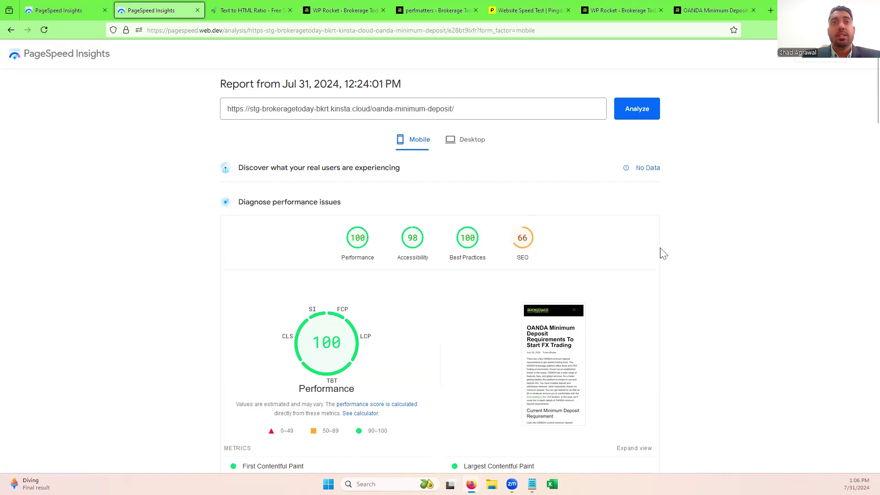
scroll(682, 249, "down", 3)
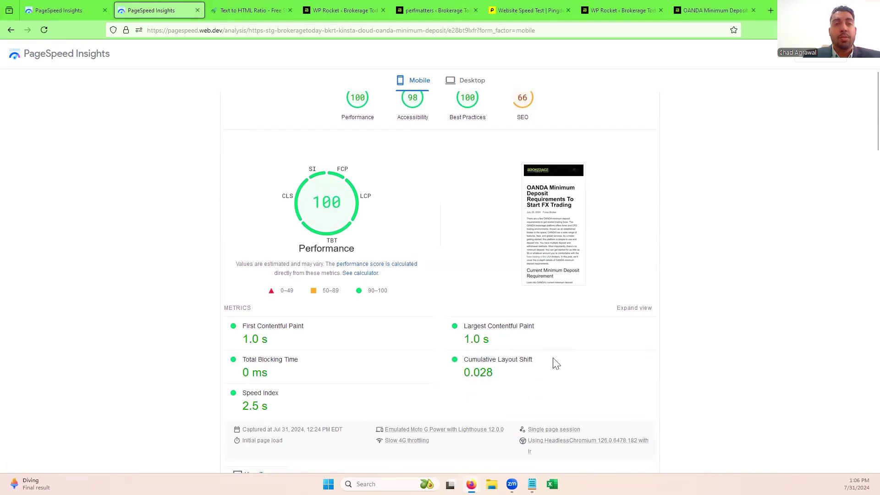
scroll(683, 340, "down", 4)
scroll(686, 341, "down", 4)
scroll(686, 341, "up", 6)
scroll(686, 341, "up", 5)
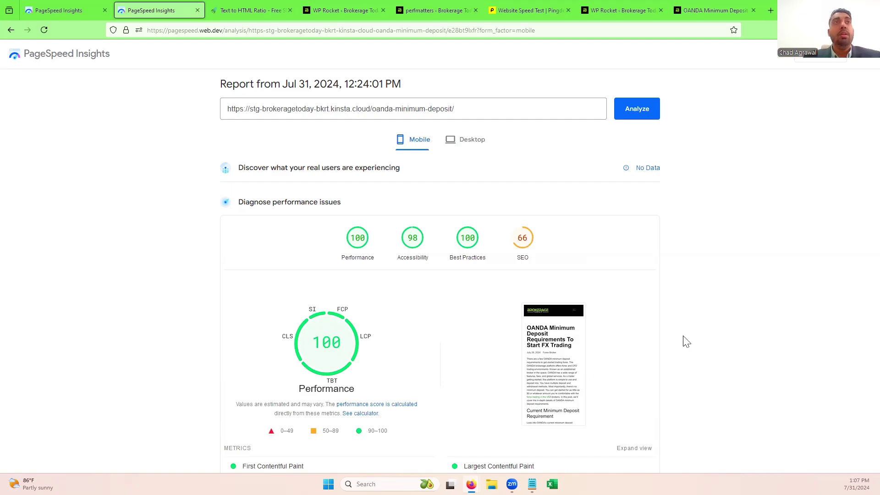
- Review WP Rocket's JavaScript file options (minify and defer on, combine off) and reorder the browser tabs
left_click(349, 17)
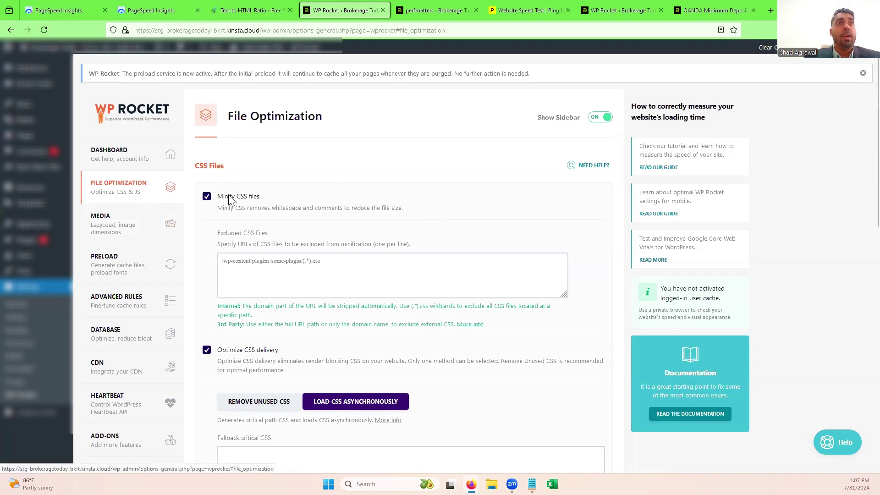
scroll(328, 206, "down", 1)
scroll(274, 184, "down", 4)
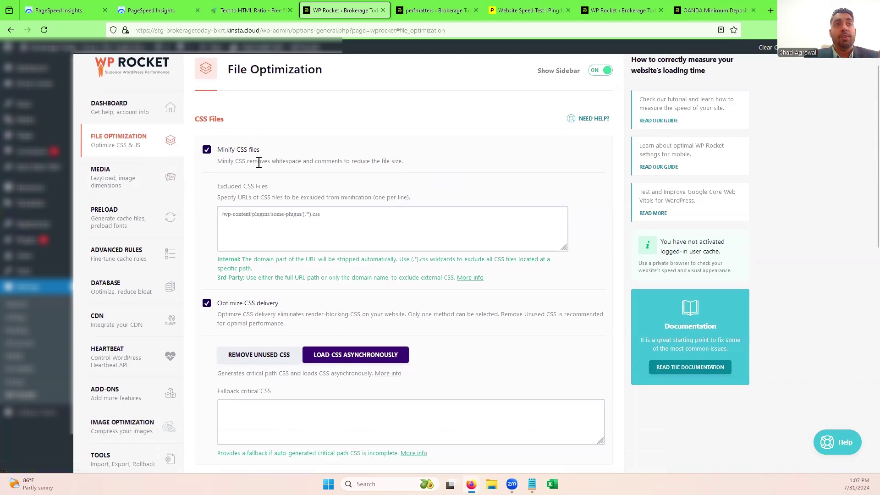
scroll(268, 195, "down", 3)
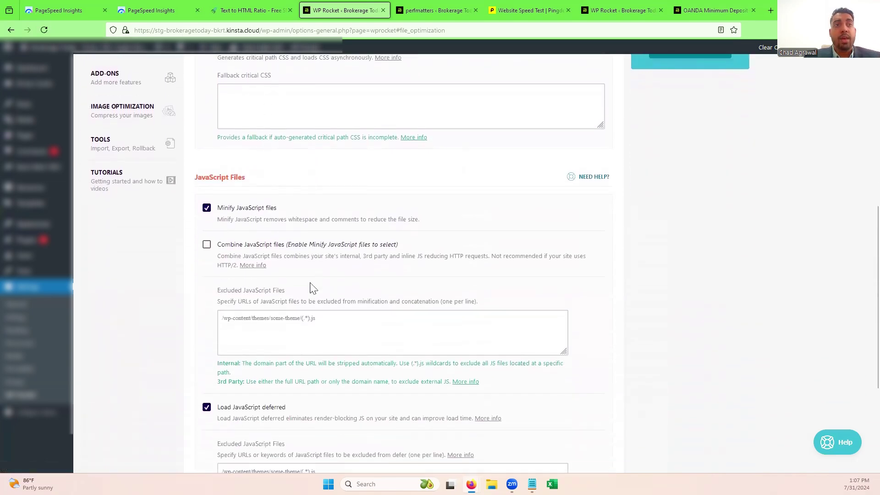
scroll(311, 287, "down", 2)
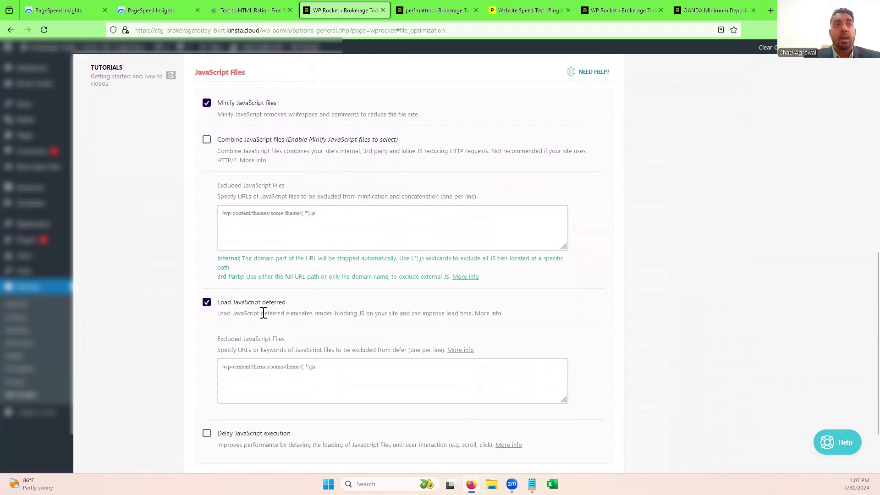
scroll(265, 311, "down", 2)
scroll(285, 364, "up", 3)
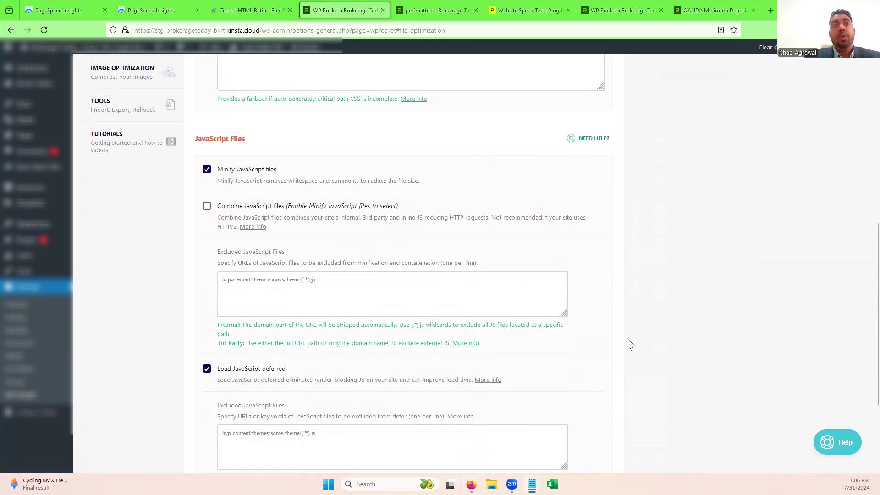
scroll(623, 349, "up", 1)
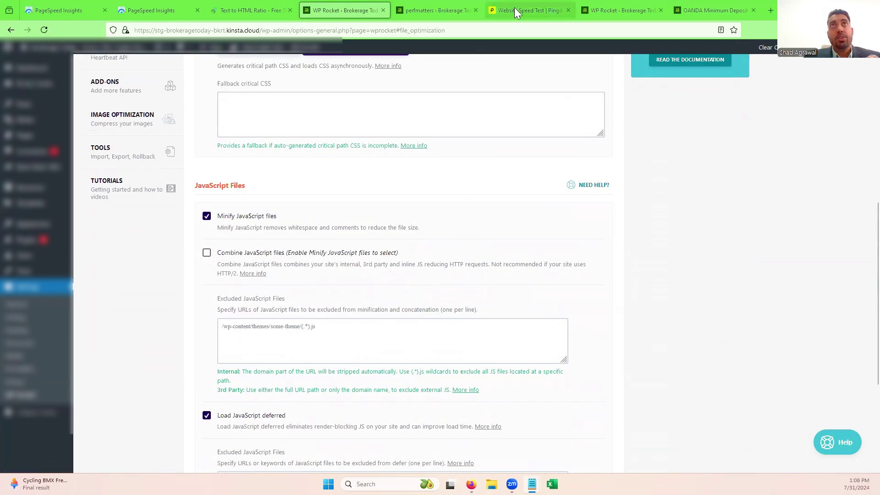
left_click_drag(514, 8, 440, 9)
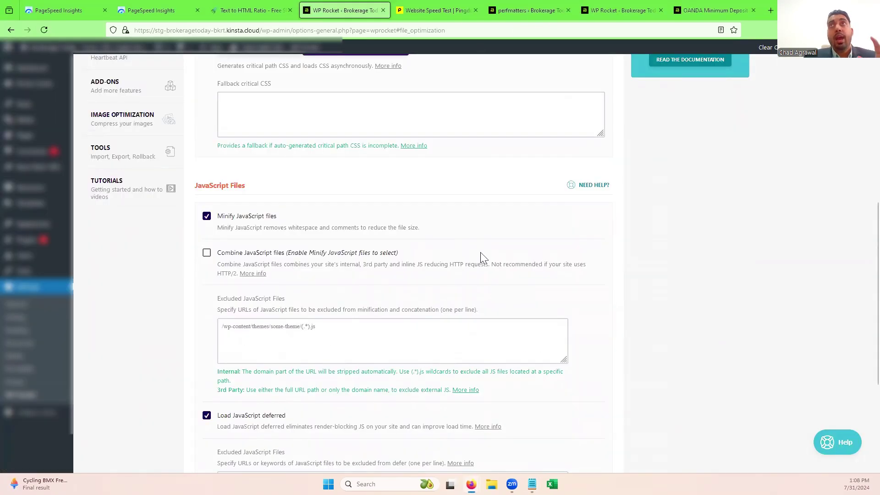
- Highlight SiteGuru's 12.4% text-to-HTML ratio and the 118,881 HTML character count for the staging page
left_click(250, 10)
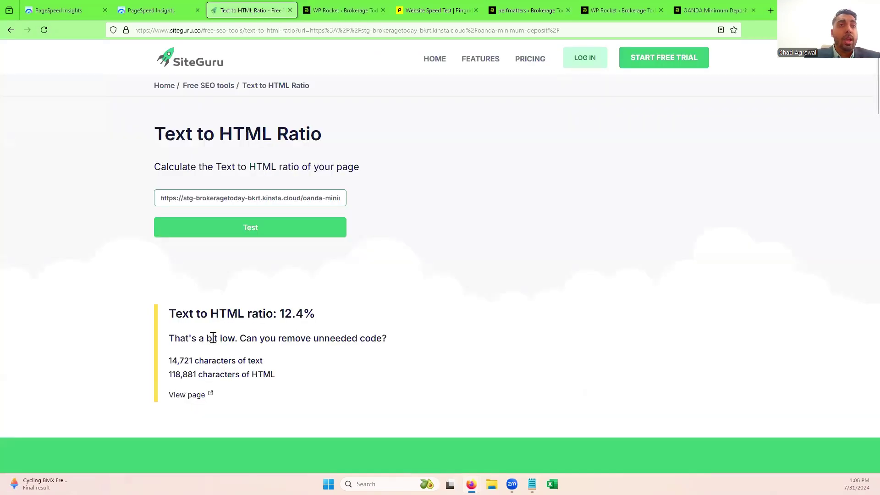
left_click_drag(171, 314, 311, 329)
left_click(292, 327)
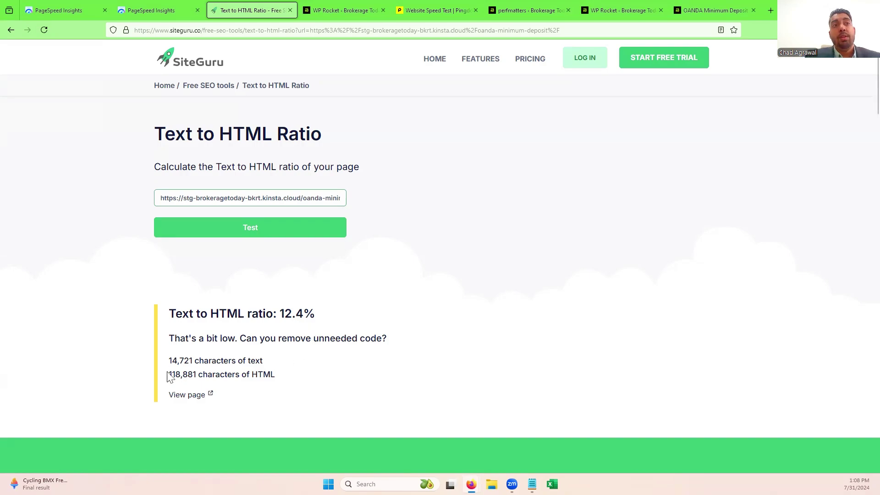
left_click_drag(170, 374, 196, 375)
left_click(248, 377)
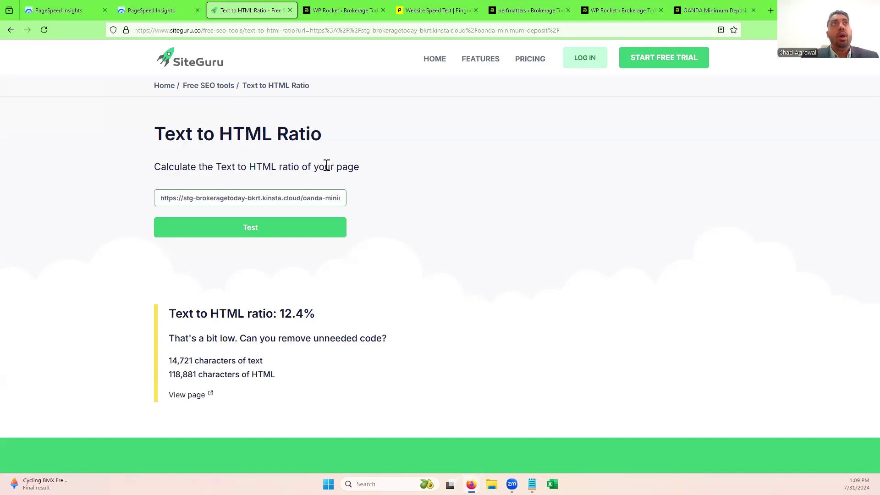
- Review the live page's Reduce unused JavaScript audit and the Diagnostics recommending delayed JavaScript execution
left_click(37, 19)
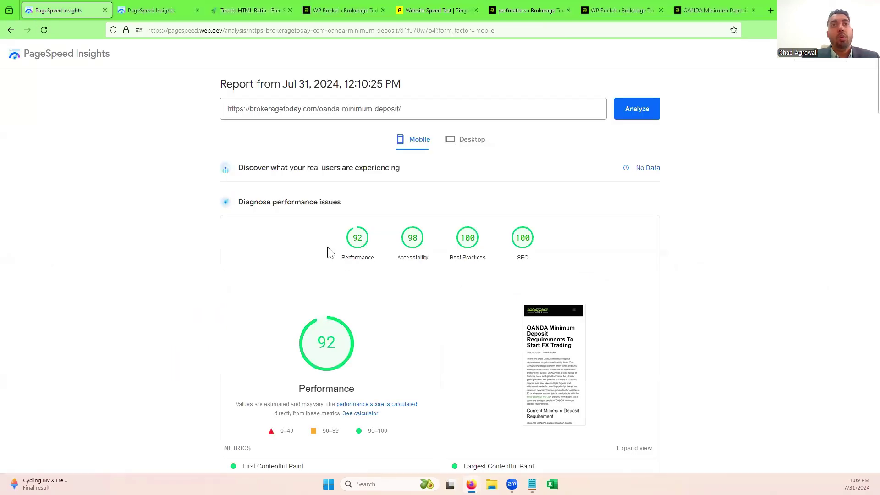
scroll(343, 271, "down", 3)
scroll(371, 192, "up", 1)
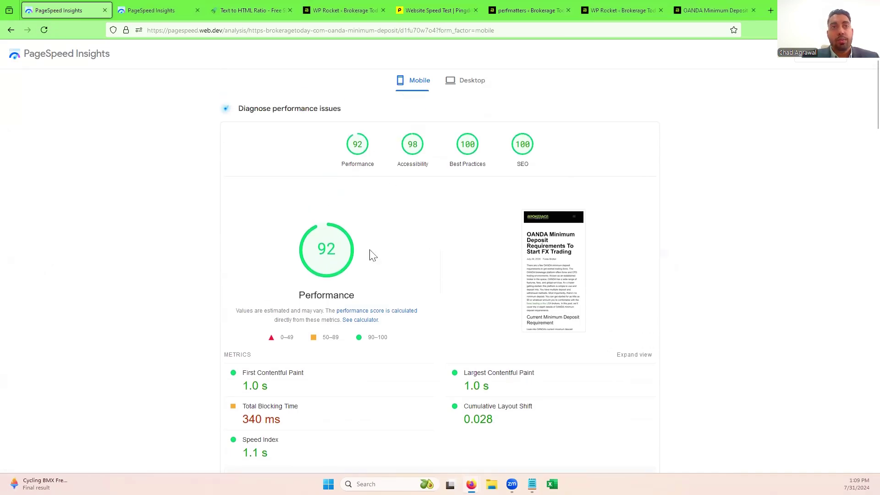
scroll(372, 257, "down", 8)
scroll(373, 261, "down", 6)
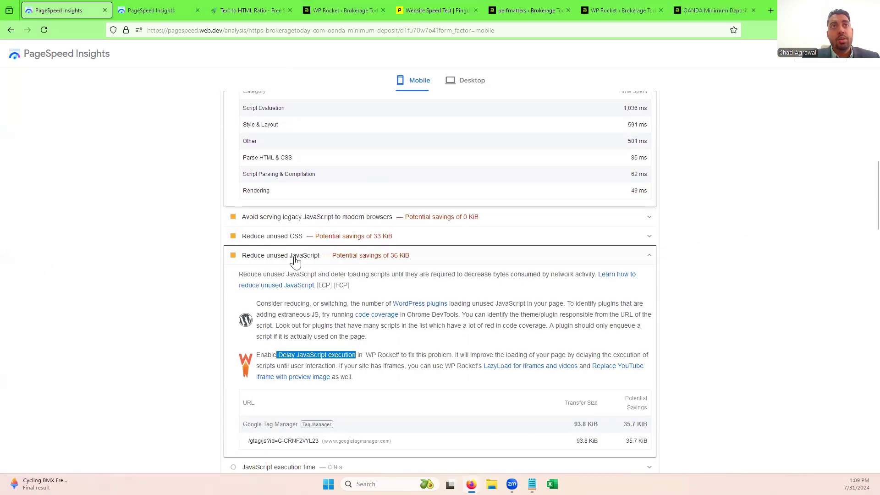
scroll(358, 295, "down", 2)
scroll(358, 297, "down", 1)
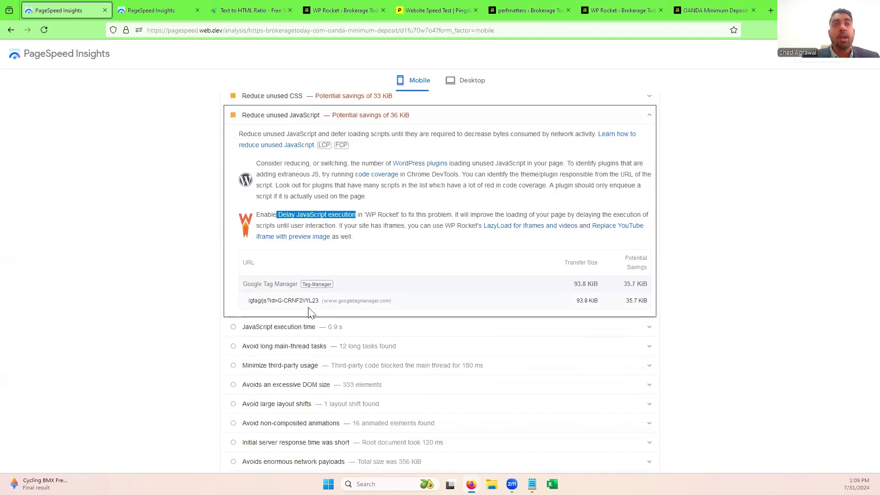
scroll(321, 313, "up", 6)
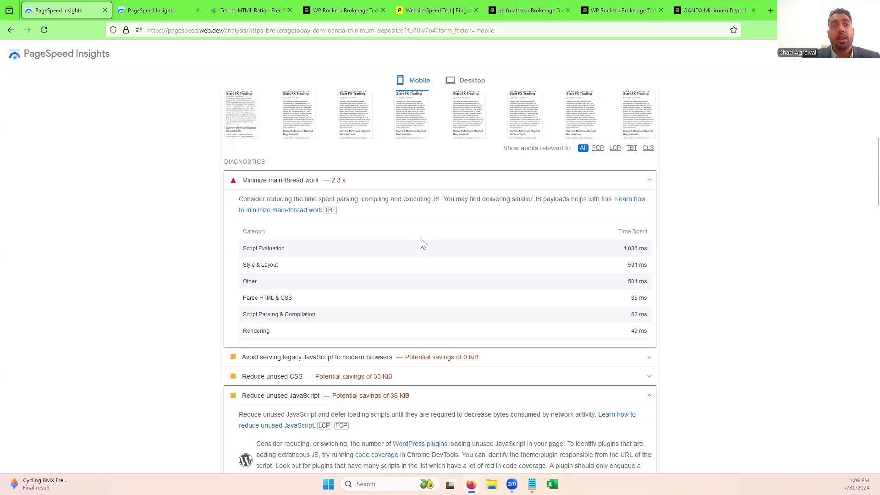
scroll(419, 245, "down", 2)
scroll(421, 252, "down", 1)
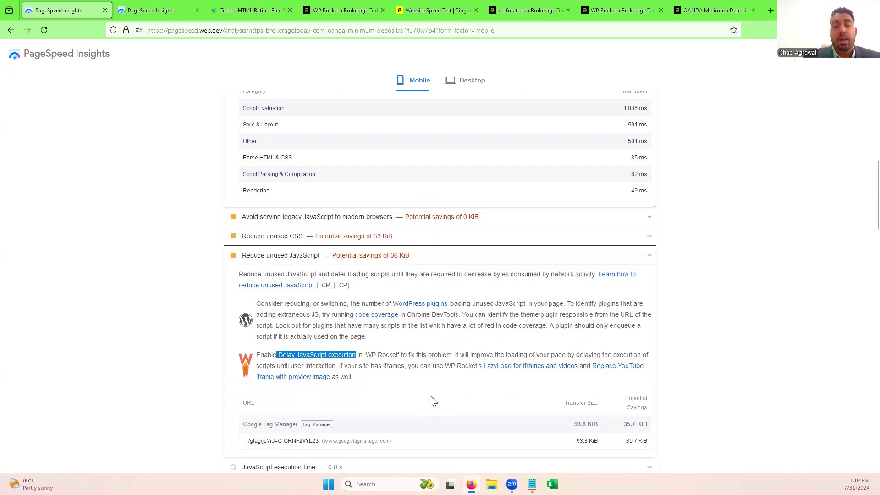
scroll(433, 401, "down", 1)
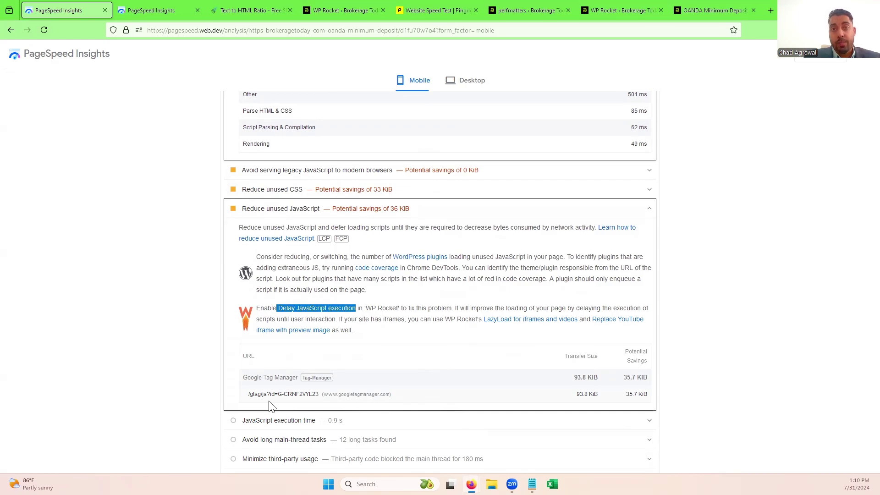
scroll(270, 407, "up", 2)
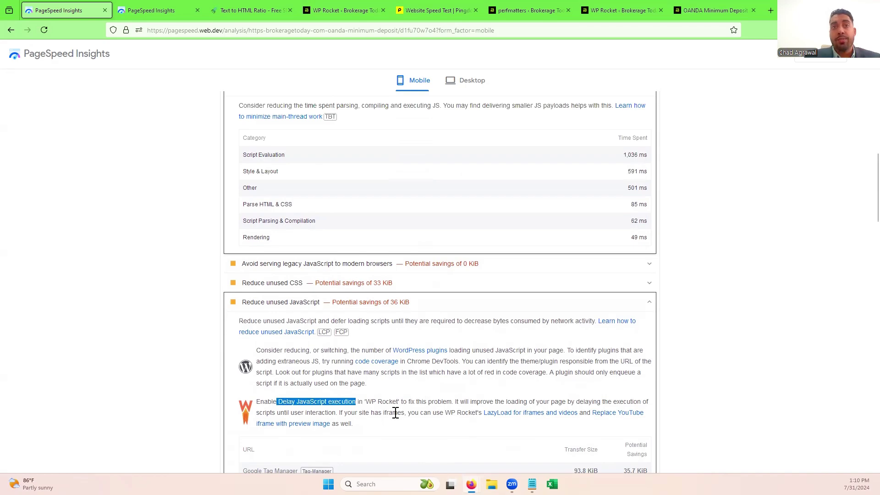
left_click(395, 398)
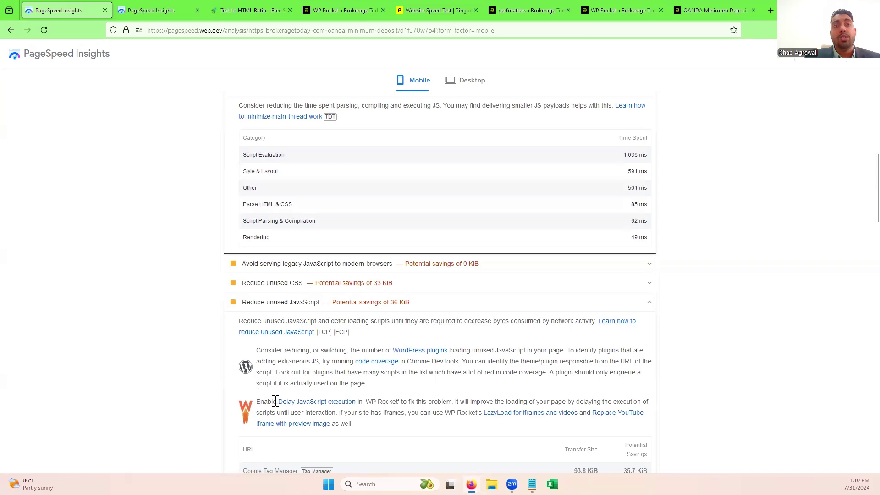
scroll(418, 413, "up", 4)
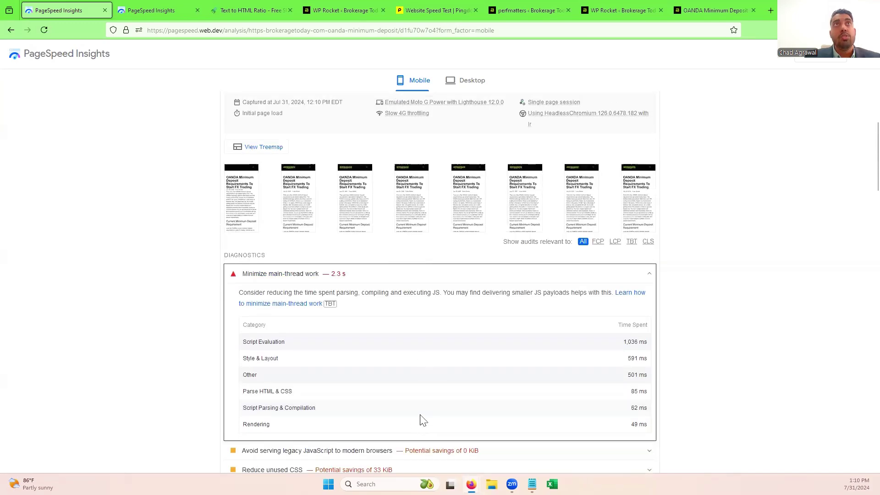
- Show Perfmatters' JavaScript settings, then its Google Analytics settings
left_click(528, 10)
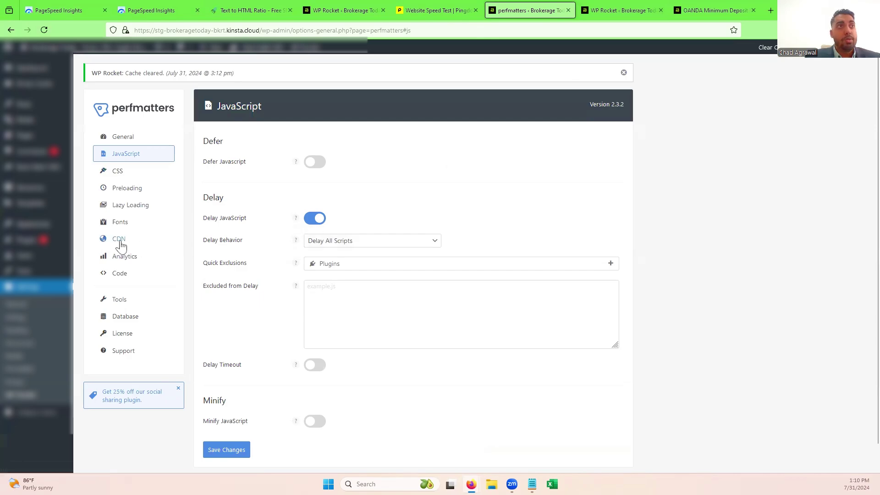
left_click(134, 260)
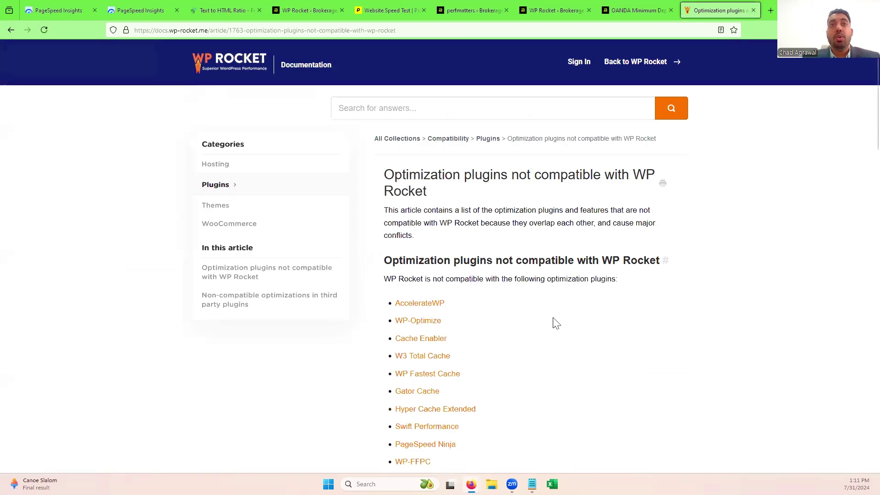
- Mark the Remove Unused CSS heading under Non-compatible optimizations, noting Perfmatters' conflicting Remove Unused CSS
scroll(556, 323, "down", 2)
scroll(556, 323, "down", 15)
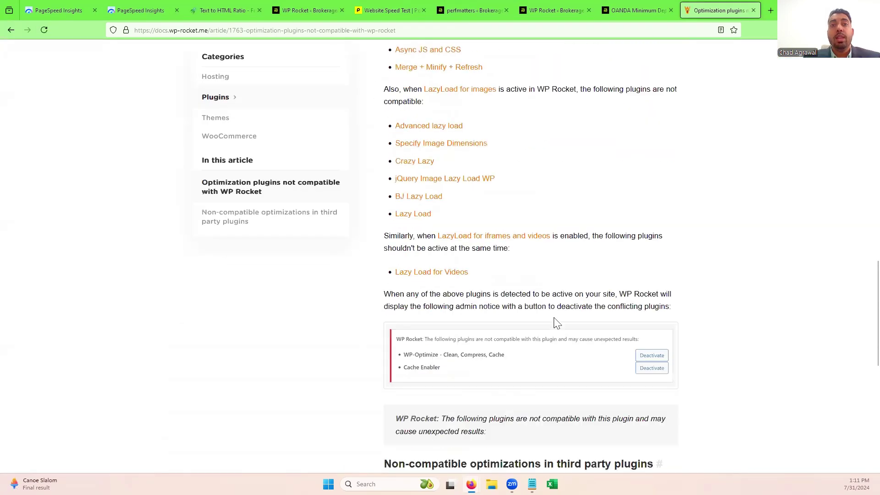
scroll(559, 330, "up", 3)
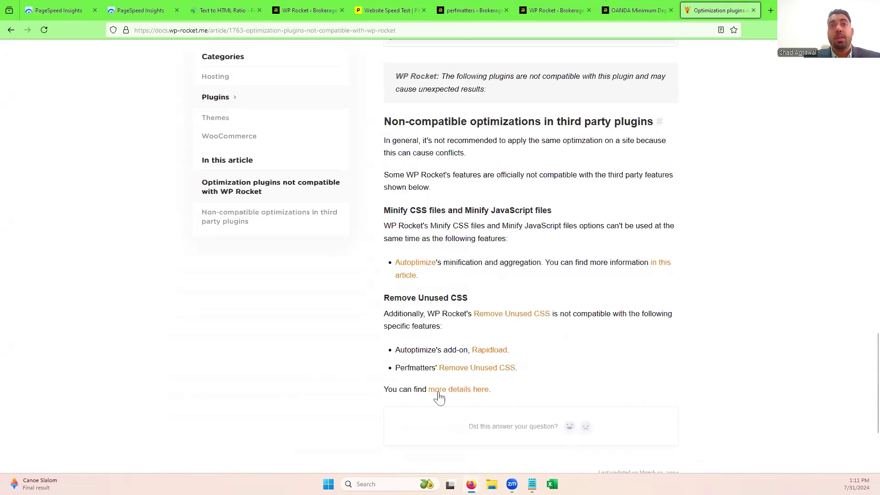
left_click_drag(383, 298, 474, 300)
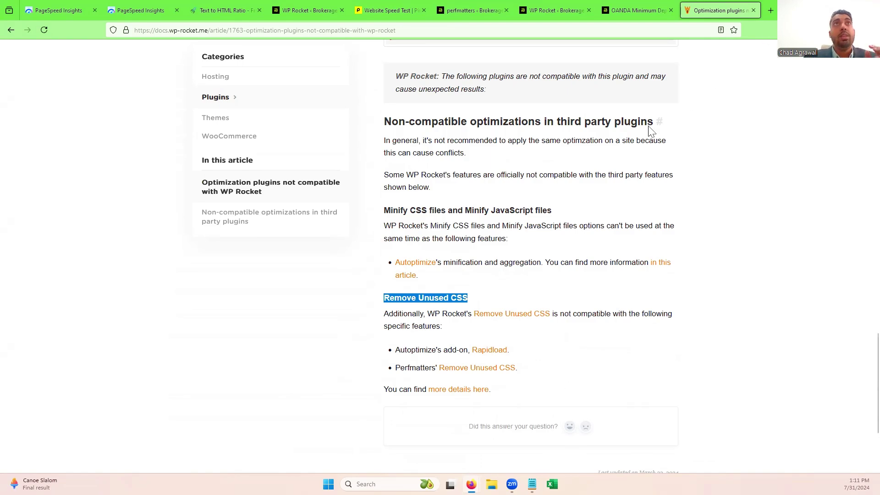
scroll(634, 285, "up", 2)
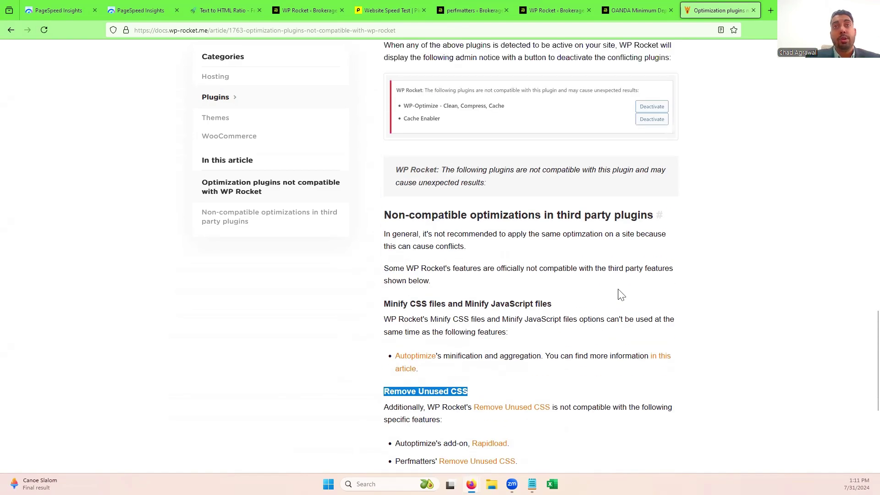
- Review WP Rocket's JavaScript Files and CSS sections, with Optimize CSS delivery set to Load CSS Asynchronously
left_click(280, 10)
scroll(158, 295, "up", 2)
scroll(328, 330, "down", 6)
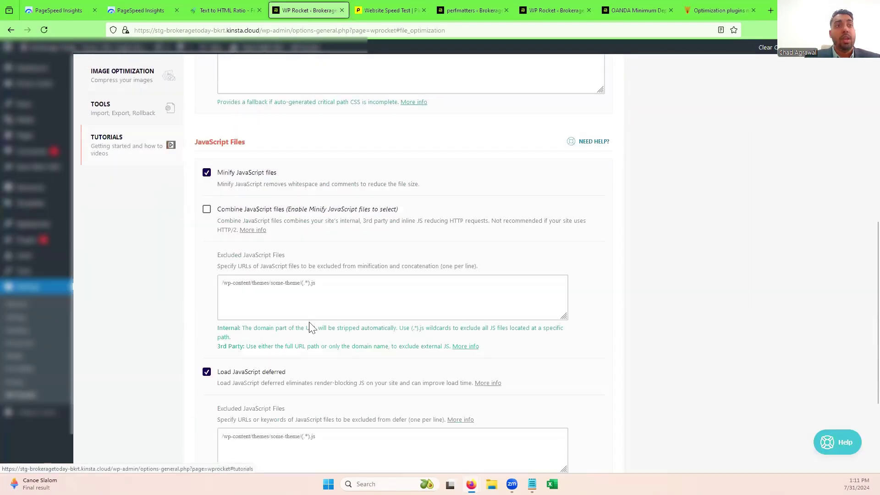
scroll(327, 328, "up", 2)
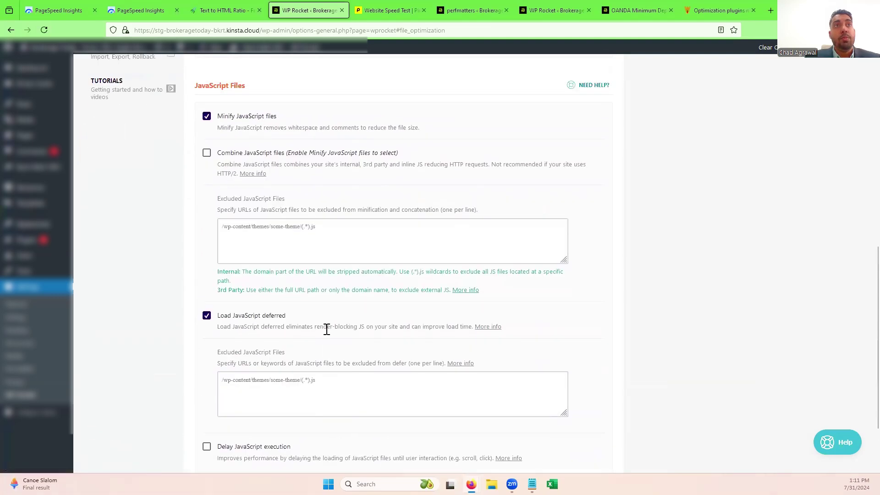
scroll(242, 329, "up", 6)
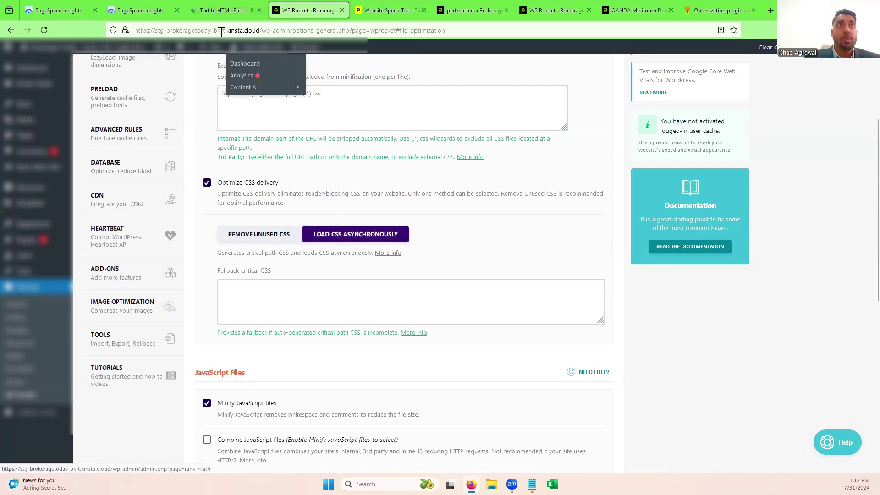
- Show Perfmatters' JavaScript settings with Delay JavaScript on for all scripts and Defer JavaScript off
left_click(215, 12)
left_click(472, 10)
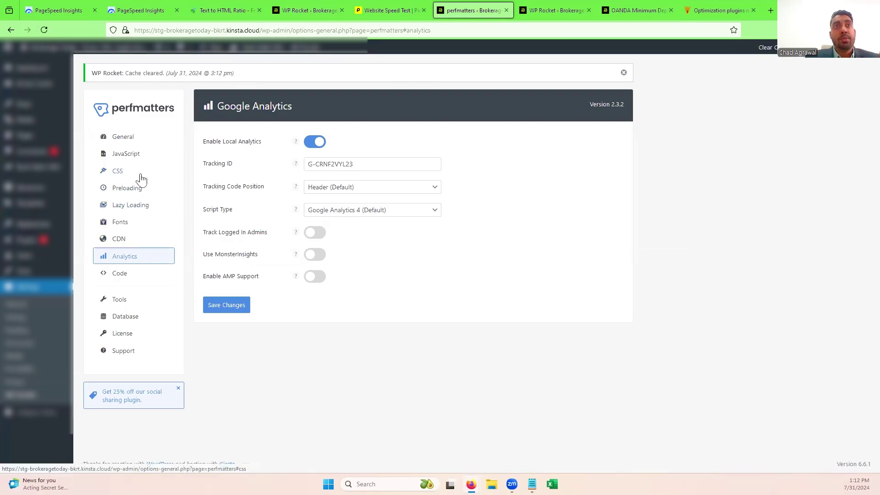
left_click(129, 156)
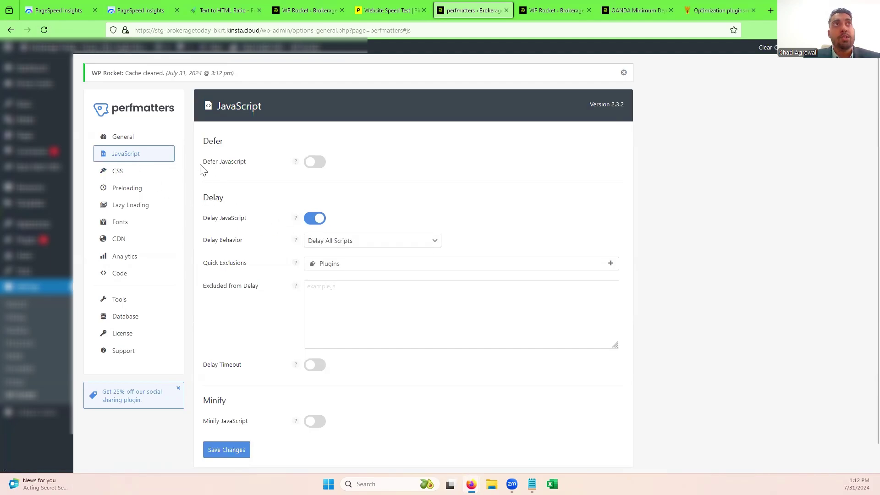
- Confirm WP Rocket's Delay JavaScript execution remains unchecked, then return to Perfmatters' JavaScript settings
left_click(310, 10)
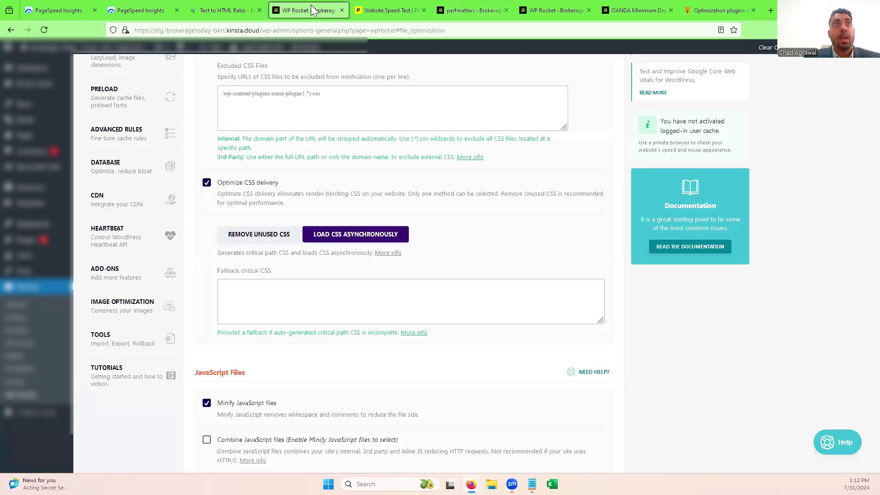
scroll(366, 331, "down", 8)
scroll(367, 330, "down", 3)
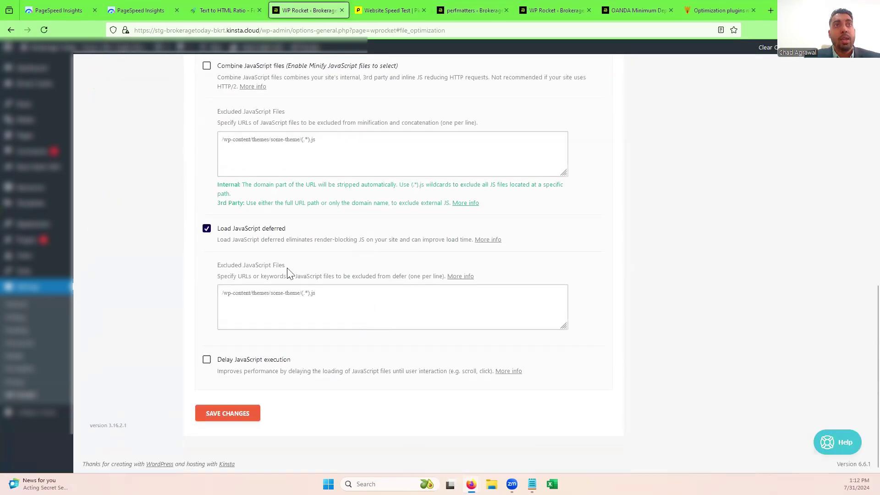
scroll(231, 412, "up", 3)
scroll(230, 428, "down", 3)
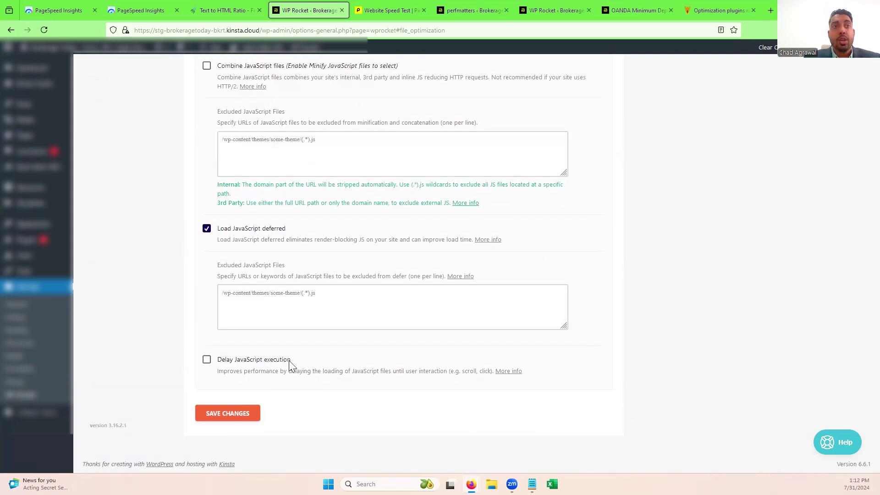
left_click_drag(473, 10, 399, 27)
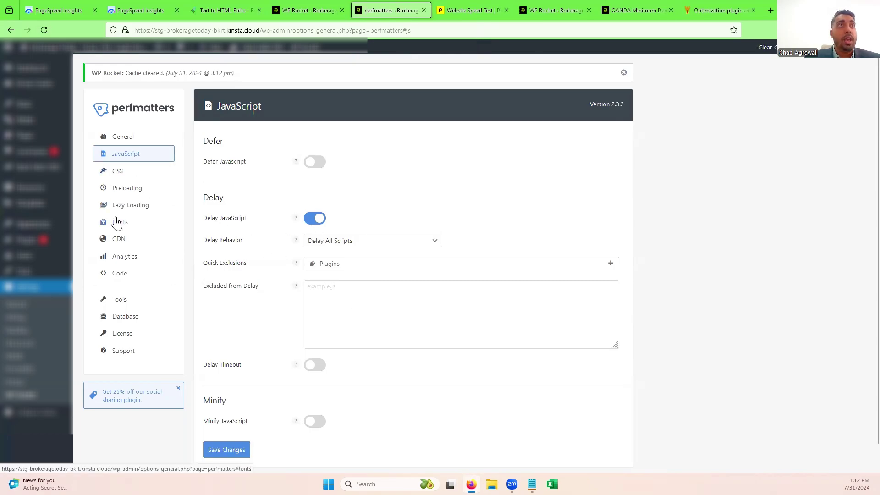
- Open Perfmatters' Analytics page showing Local Analytics enabled with Google Analytics 4 selected
left_click(118, 256)
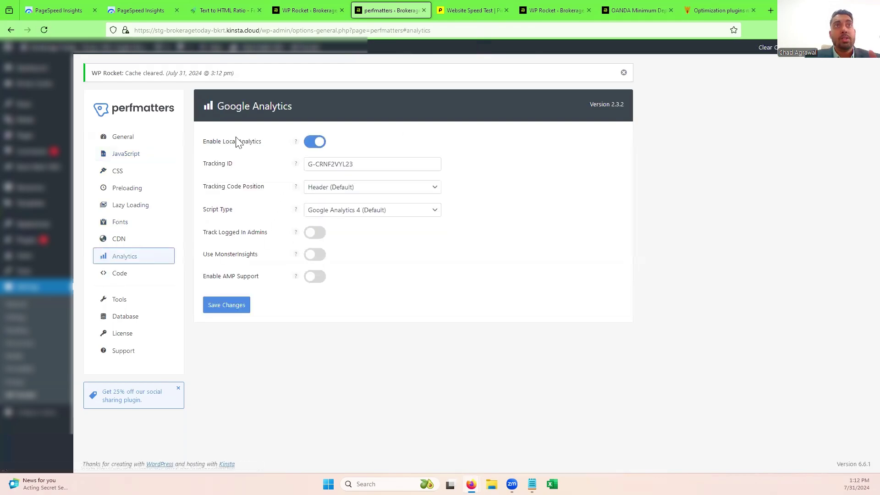